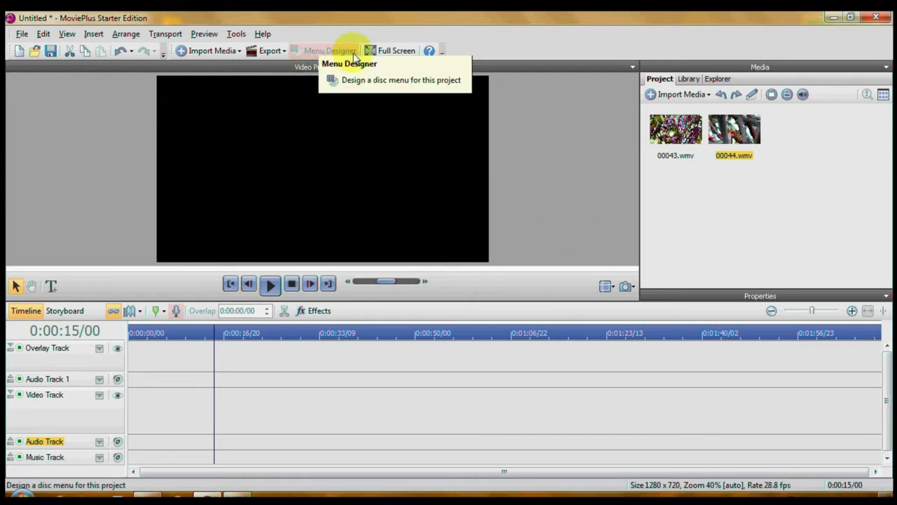
Step: Browse the preview and arrangement menus, then dismiss them without changes
{"action": "left_click", "coordinate": [199, 35]}
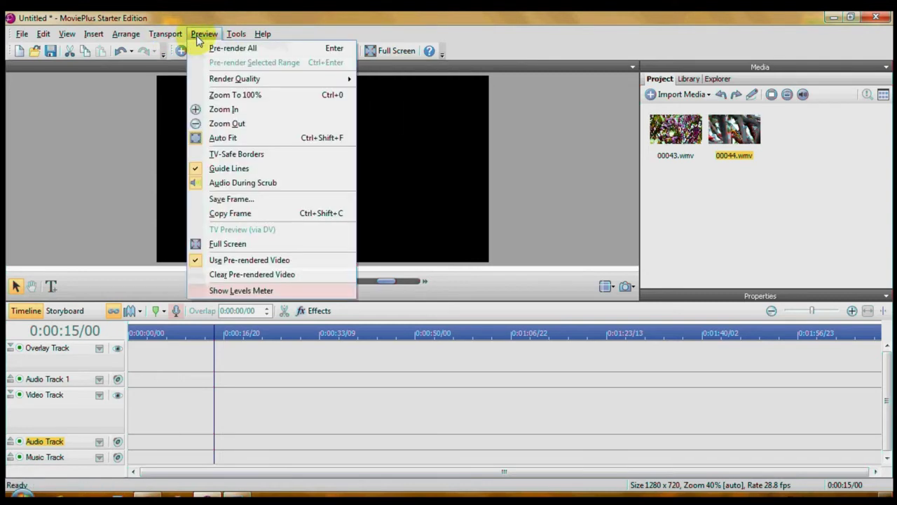
{"action": "mouse_move", "coordinate": [234, 39]}
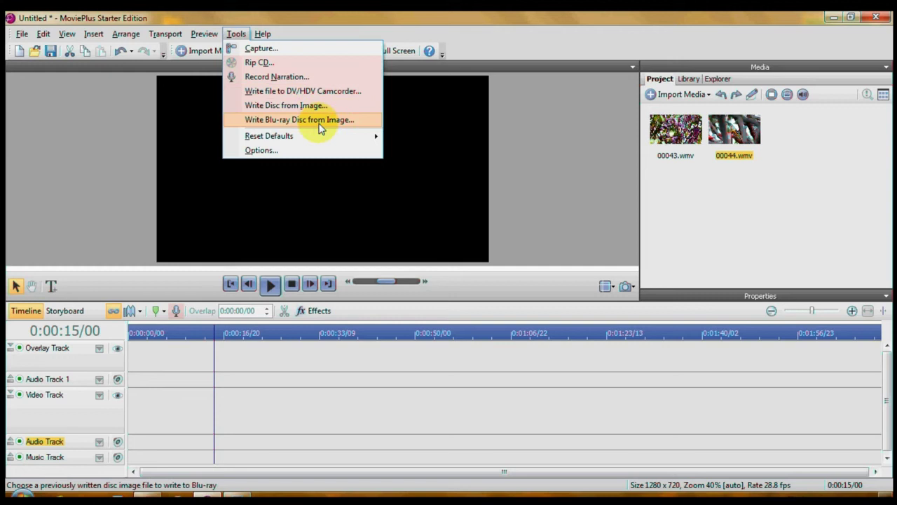
{"action": "left_click", "coordinate": [520, 155]}
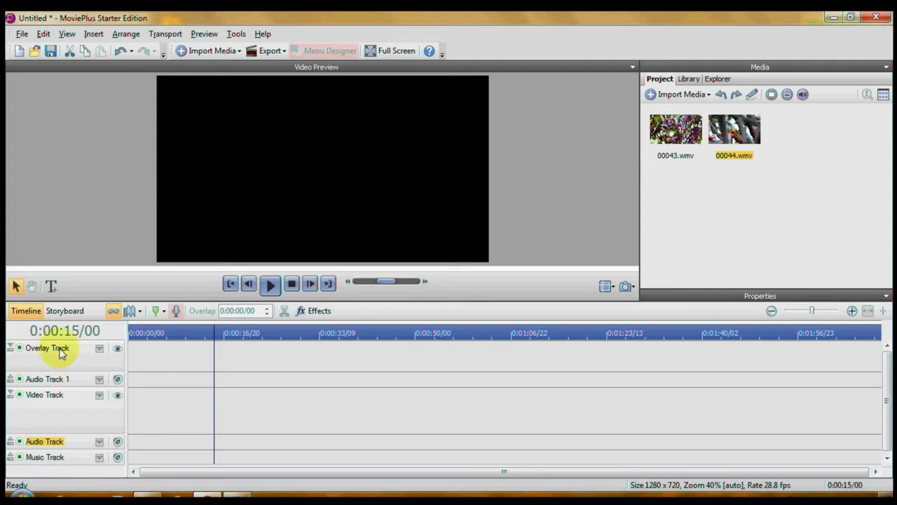
{"action": "left_click", "coordinate": [94, 33]}
{"action": "mouse_move", "coordinate": [125, 34]}
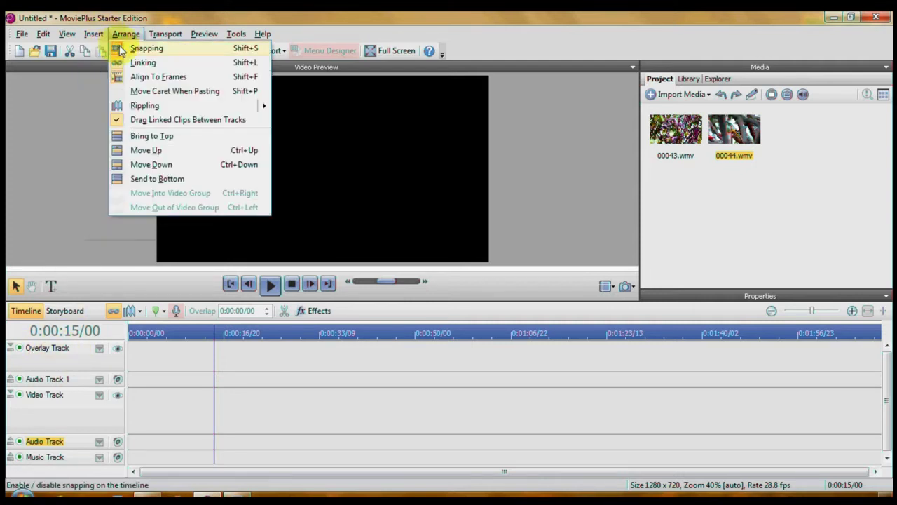
{"action": "mouse_move", "coordinate": [93, 33]}
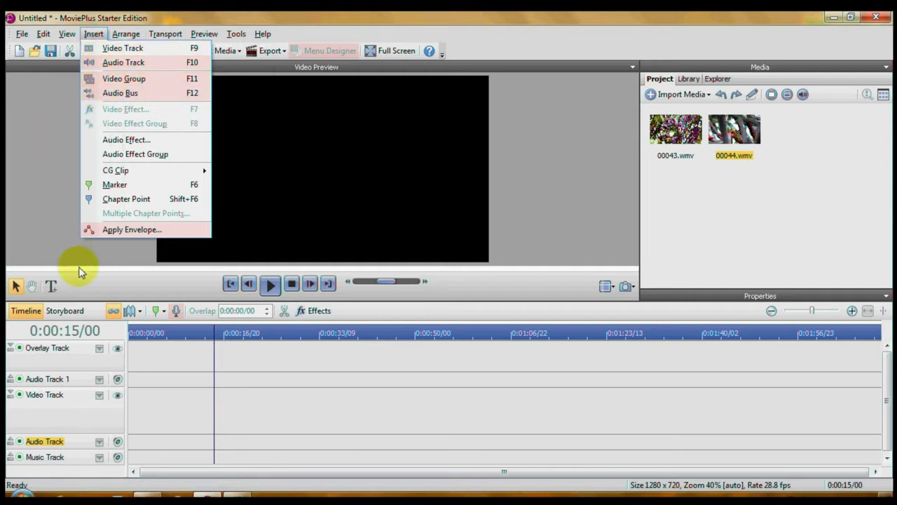
{"action": "left_click", "coordinate": [48, 190]}
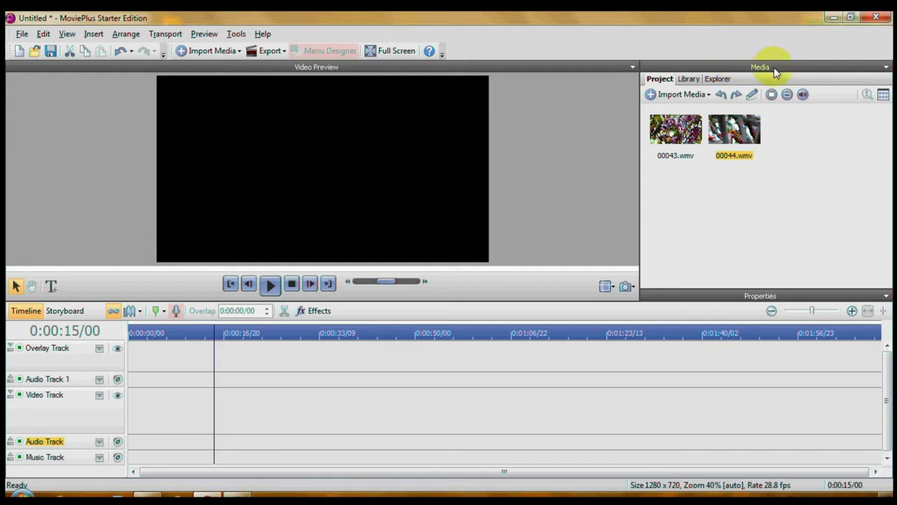
Step: Open the import-from-computer file picker and close it without adding media
{"action": "left_click", "coordinate": [676, 96]}
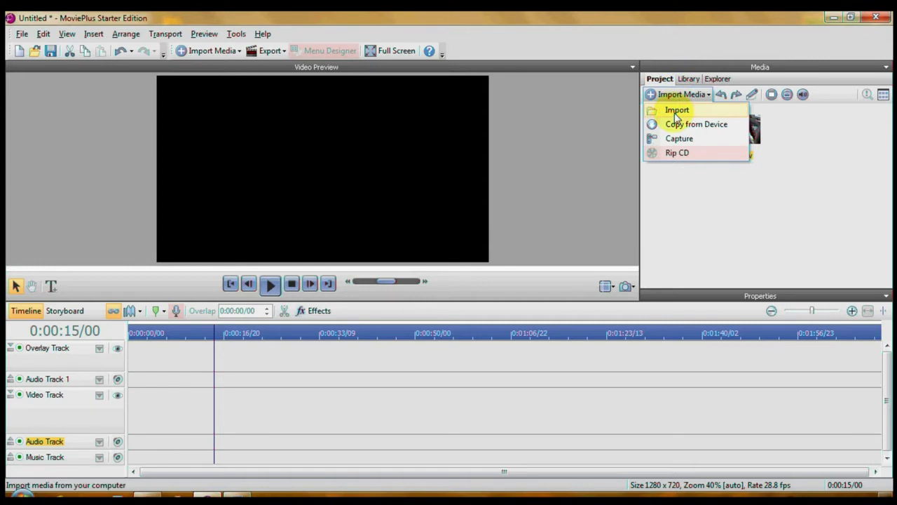
{"action": "left_click", "coordinate": [675, 112]}
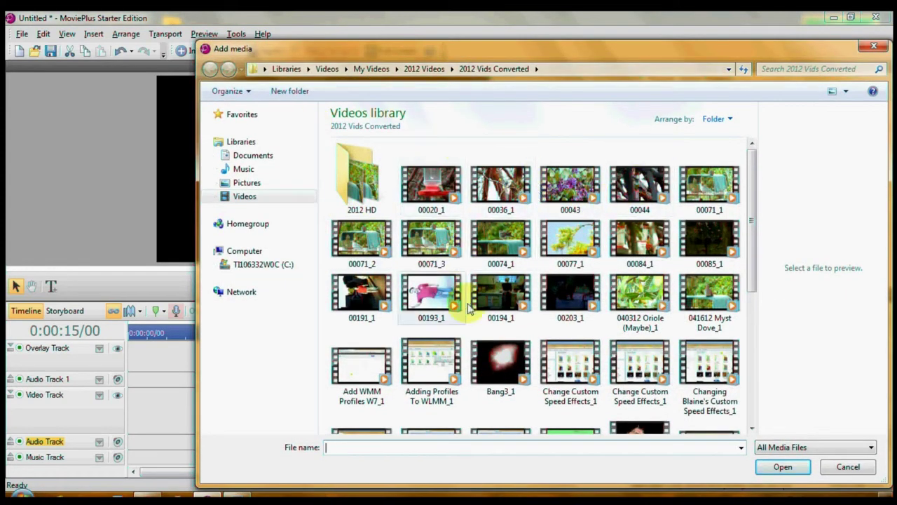
{"action": "left_click", "coordinate": [876, 48]}
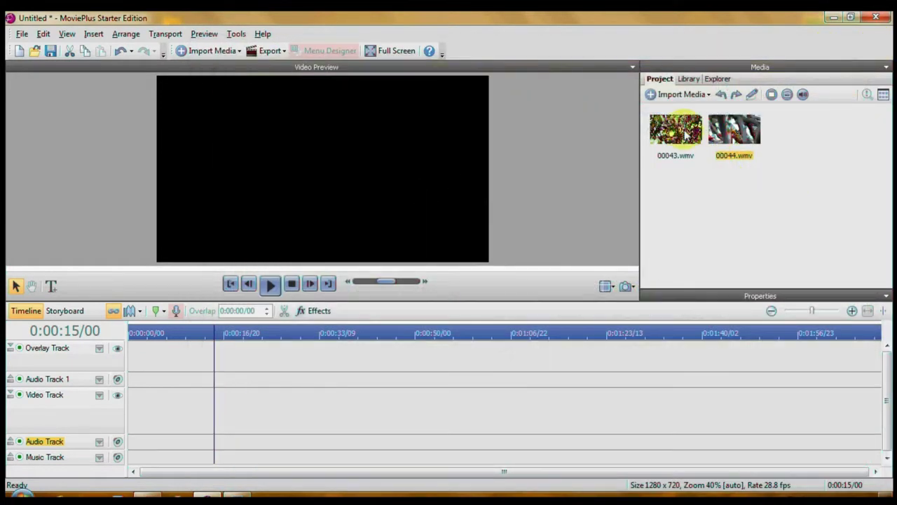
Step: Put 00043.wmv on the Video Track and 00044.wmv on the Overlay Track, both at 0:00
{"action": "mouse_move", "coordinate": [687, 133]}
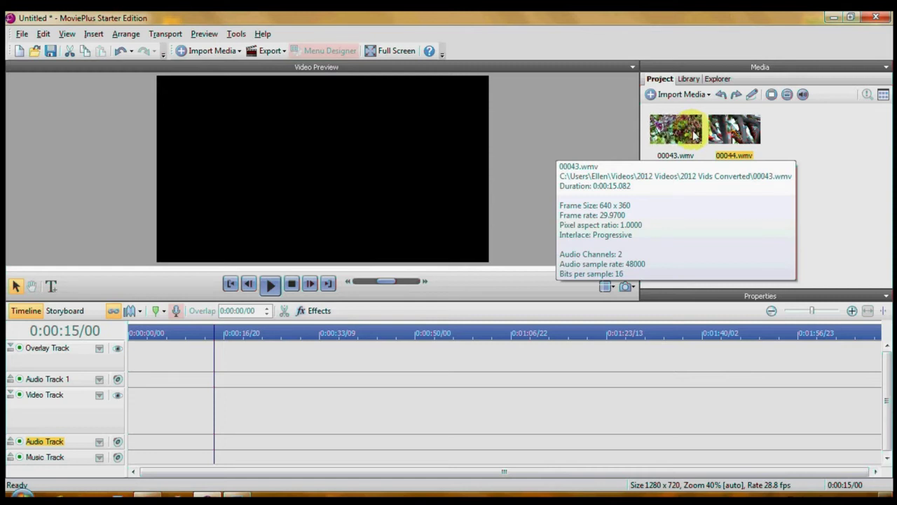
{"action": "mouse_move", "coordinate": [741, 140]}
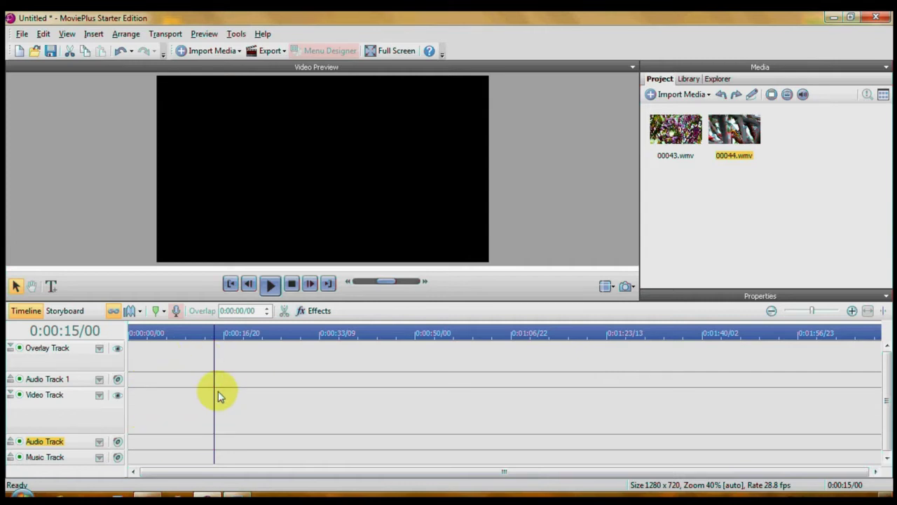
{"action": "left_click", "coordinate": [674, 139]}
{"action": "left_click_drag", "start_coordinate": [674, 139], "coordinate": [125, 404]}
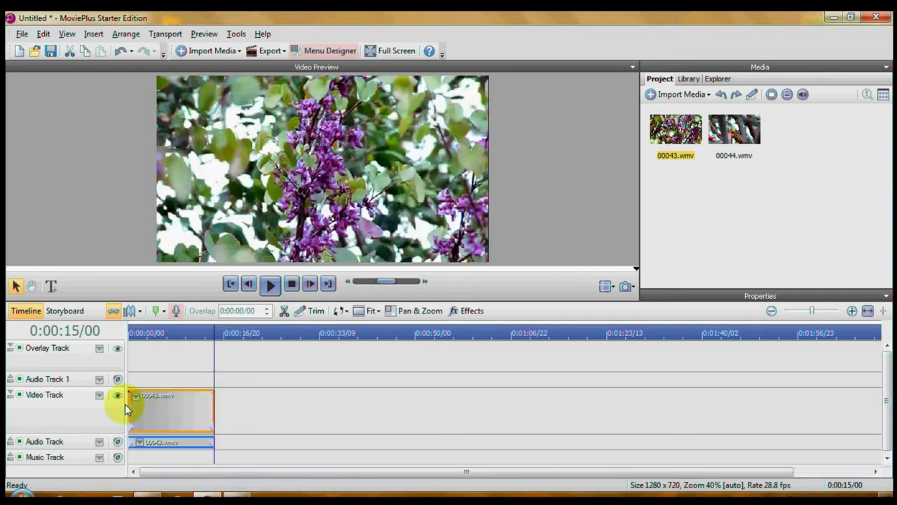
{"action": "left_click_drag", "start_coordinate": [732, 133], "coordinate": [129, 354]}
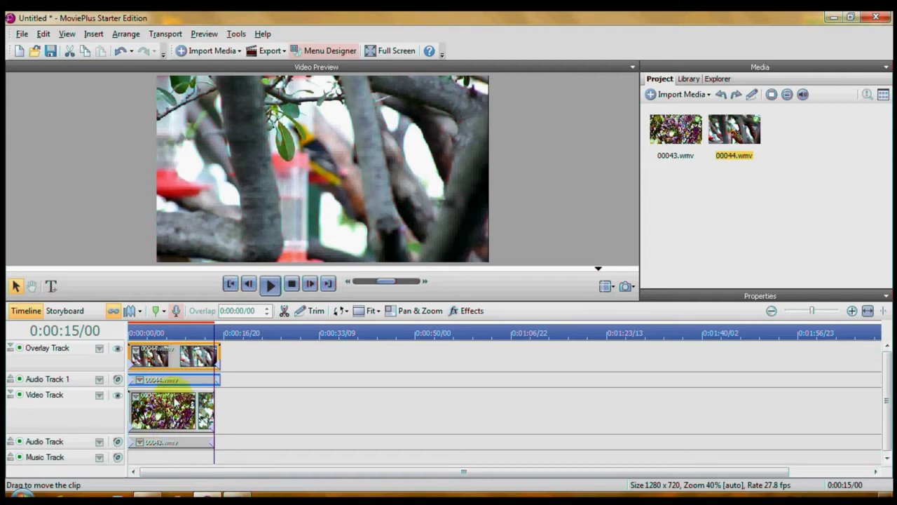
Step: Delete the 00044.wmv overlay clip together with its audio
{"action": "right_click", "coordinate": [190, 380]}
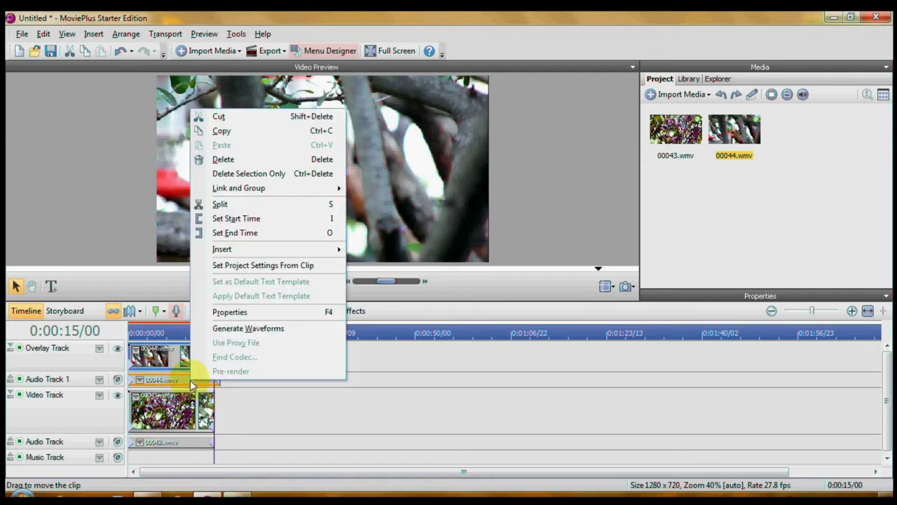
{"action": "left_click", "coordinate": [219, 159]}
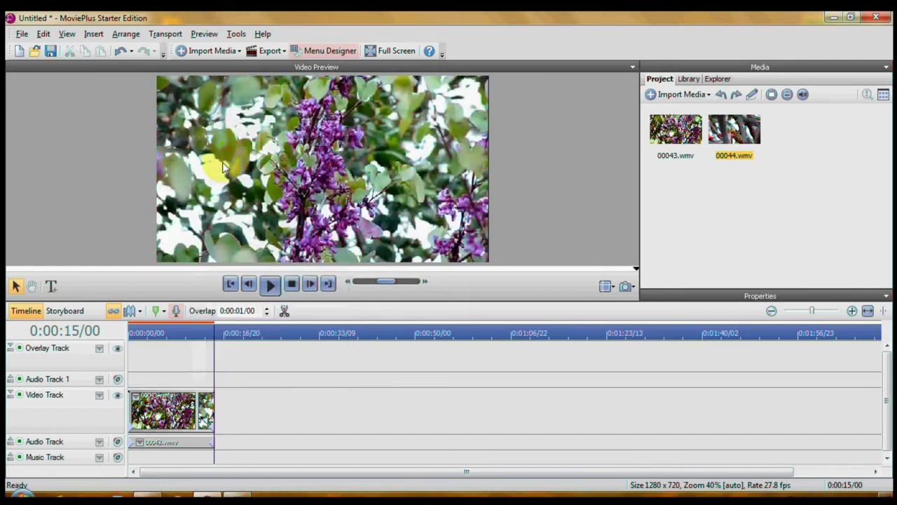
{"action": "right_click", "coordinate": [561, 220]}
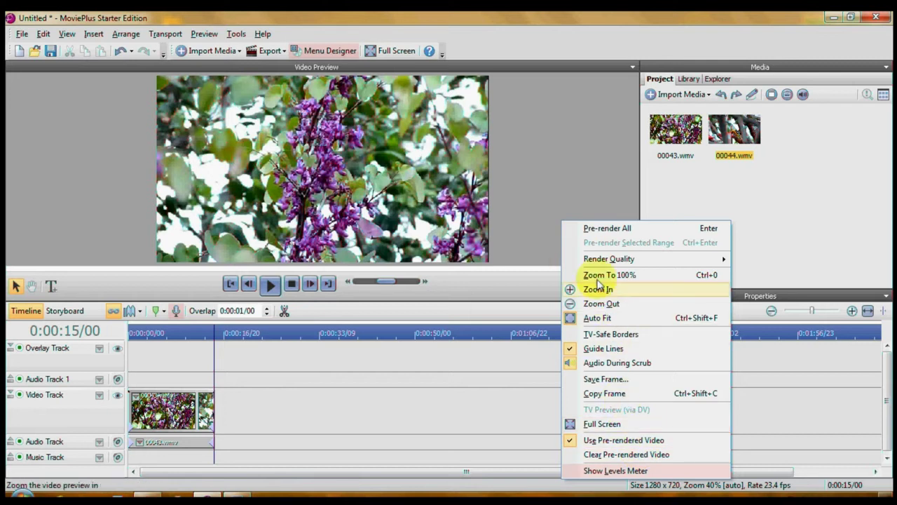
{"action": "left_click", "coordinate": [570, 193]}
Step: Open and dismiss the preview and 00043.wmv context menus without changes
{"action": "right_click", "coordinate": [423, 184]}
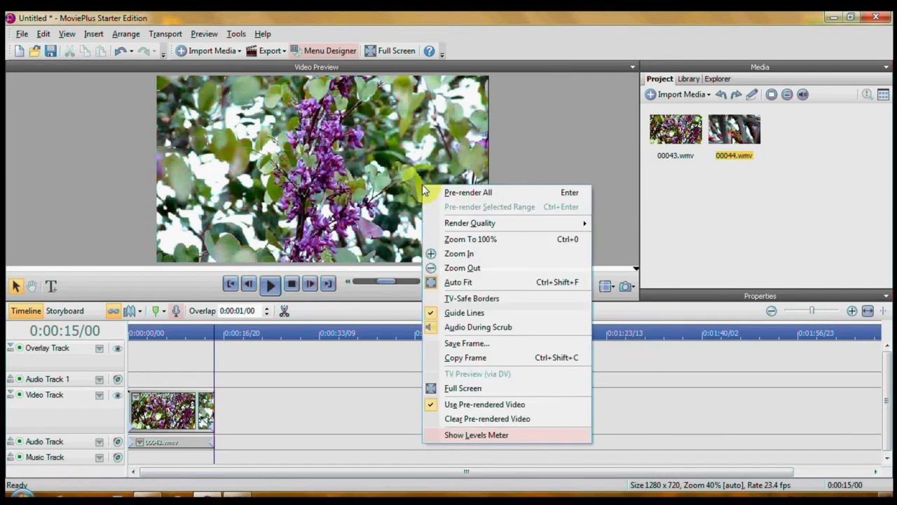
{"action": "left_click", "coordinate": [540, 170]}
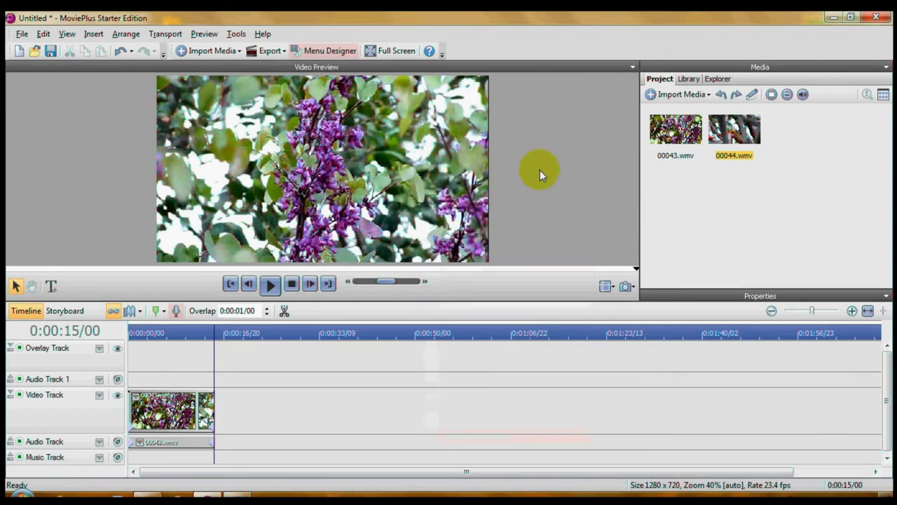
{"action": "right_click", "coordinate": [678, 140]}
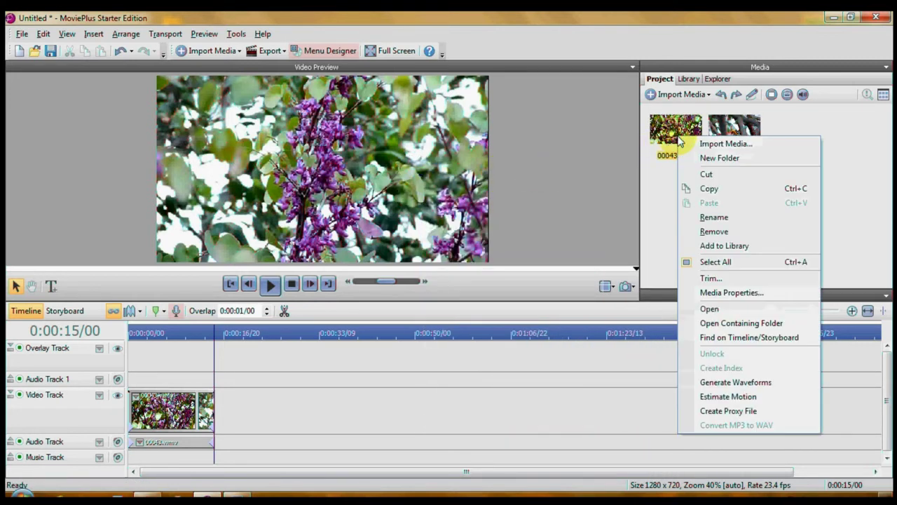
{"action": "left_click", "coordinate": [576, 145]}
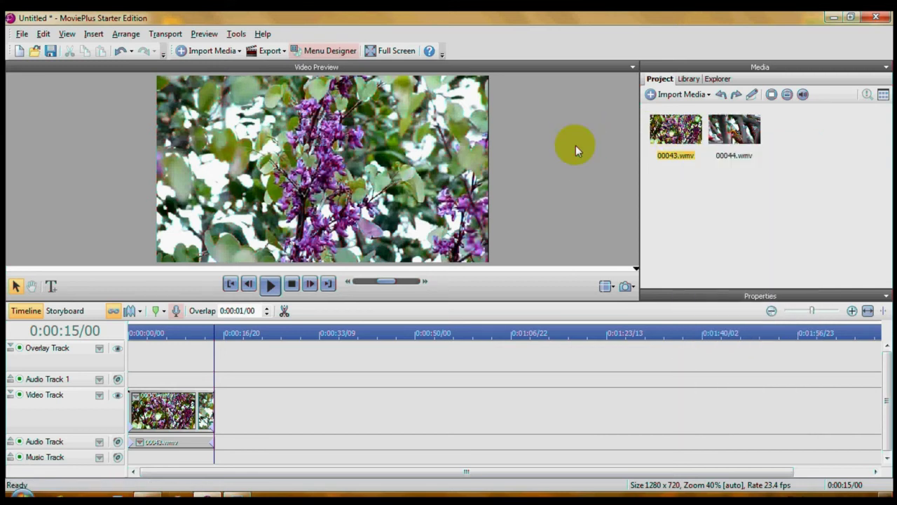
Step: Re-add 00044.wmv to the Overlay Track, trim it to end with the tree clip, and delete only its audio
{"action": "left_click_drag", "start_coordinate": [734, 130], "coordinate": [127, 356]}
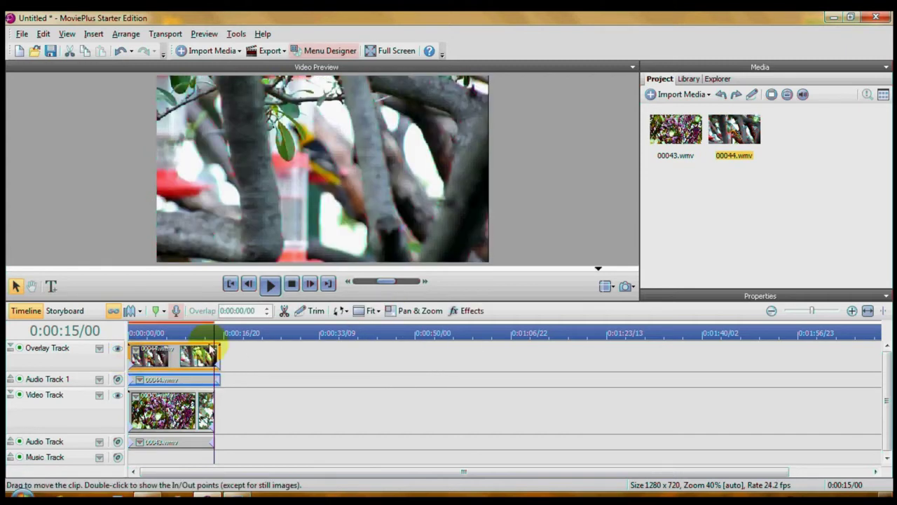
{"action": "left_click_drag", "start_coordinate": [220, 340], "coordinate": [214, 356]}
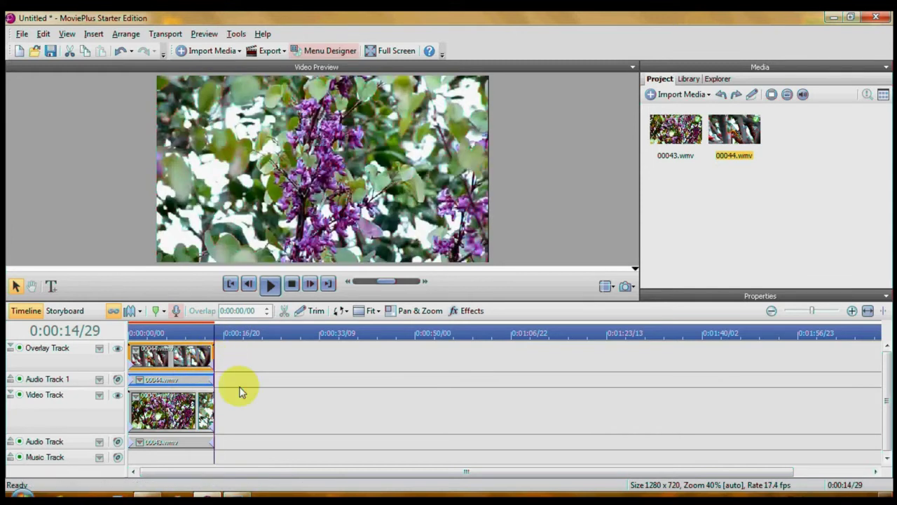
{"action": "right_click", "coordinate": [179, 379]}
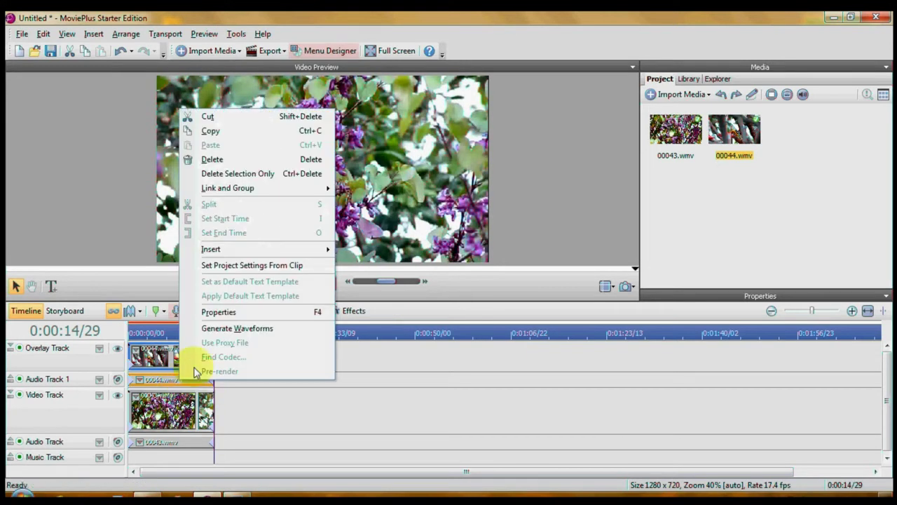
{"action": "left_click", "coordinate": [238, 173]}
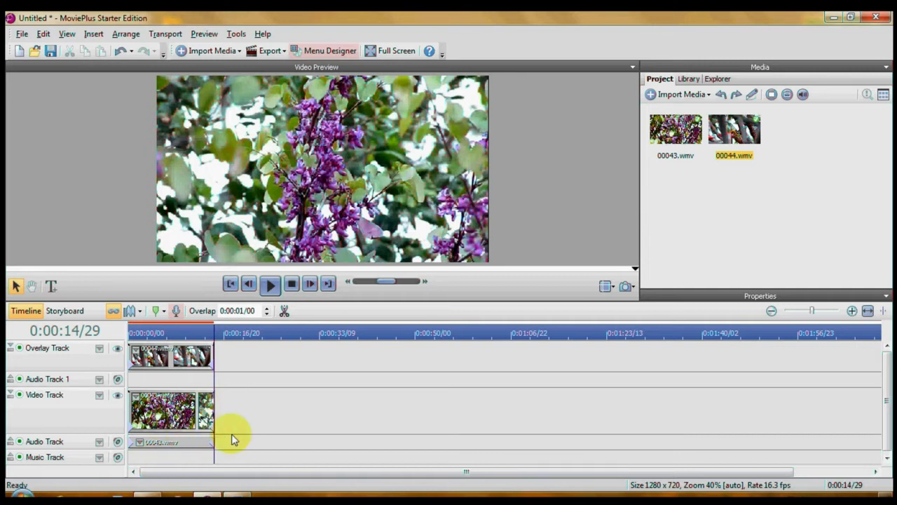
{"action": "left_click", "coordinate": [186, 356]}
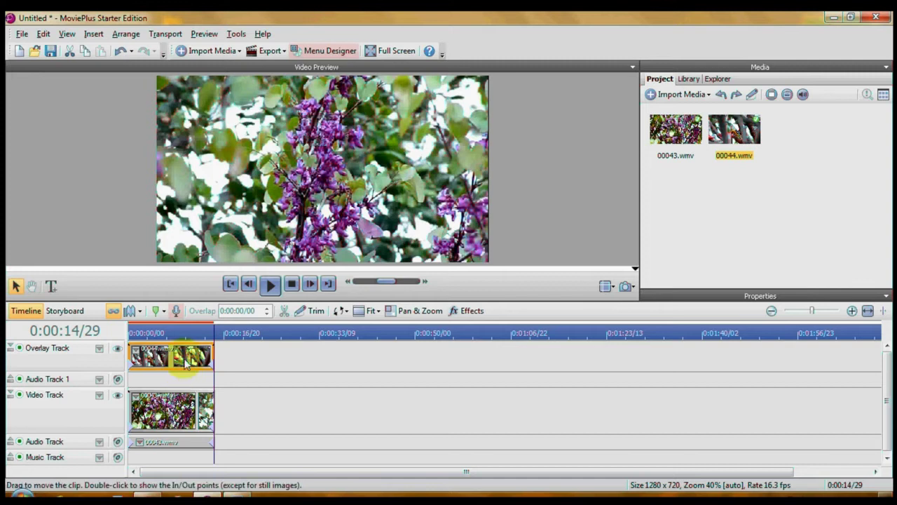
Step: Show the overlay's Transform lane and shrink the feeder clip to about a quarter of the frame
{"action": "left_click", "coordinate": [99, 351]}
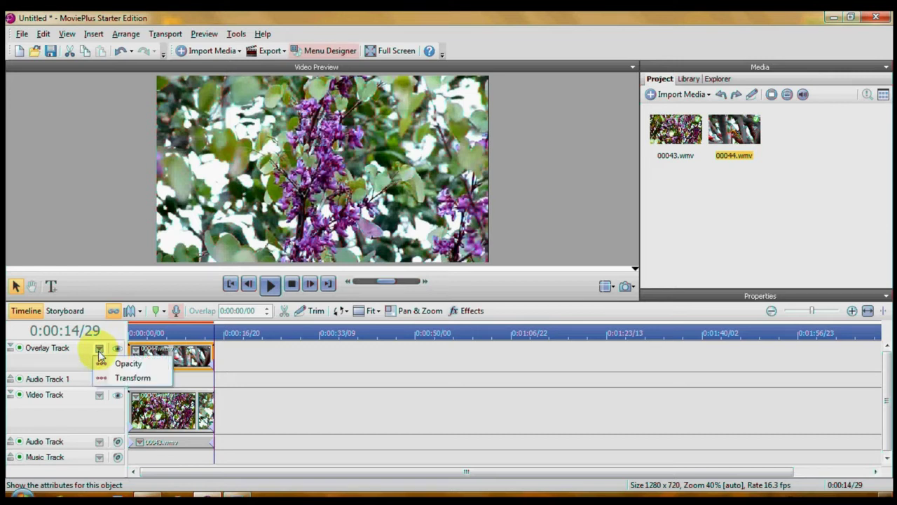
{"action": "left_click", "coordinate": [107, 380]}
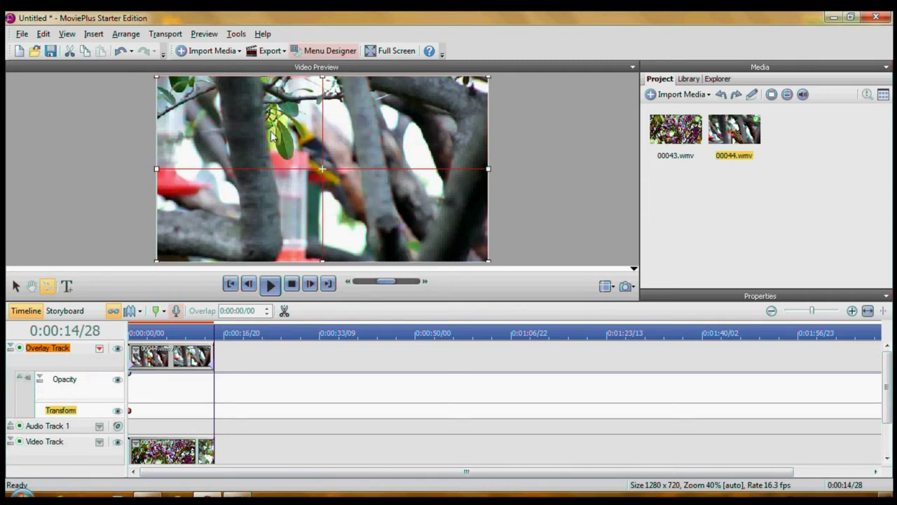
{"action": "left_click", "coordinate": [157, 169]}
{"action": "mouse_move", "coordinate": [157, 175]}
{"action": "left_mouse_down"}
{"action": "mouse_move", "coordinate": [173, 177]}
{"action": "mouse_move", "coordinate": [160, 183]}
{"action": "mouse_move", "coordinate": [168, 184]}
{"action": "left_mouse_up"}
{"action": "mouse_move", "coordinate": [156, 261]}
{"action": "left_mouse_down"}
{"action": "mouse_move", "coordinate": [162, 268]}
{"action": "mouse_move", "coordinate": [170, 254]}
{"action": "left_mouse_up"}
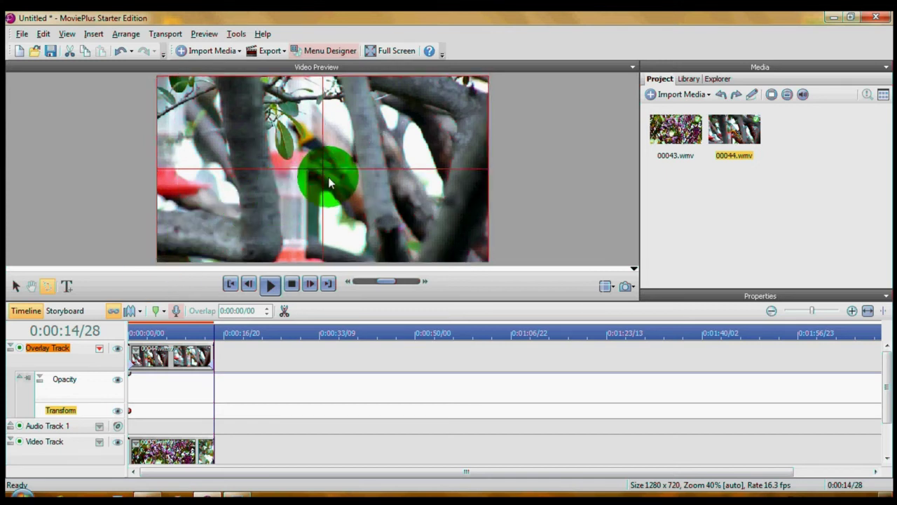
Step: Move the feeder inset to the lower right and fine-tune its size
{"action": "mouse_move", "coordinate": [356, 170]}
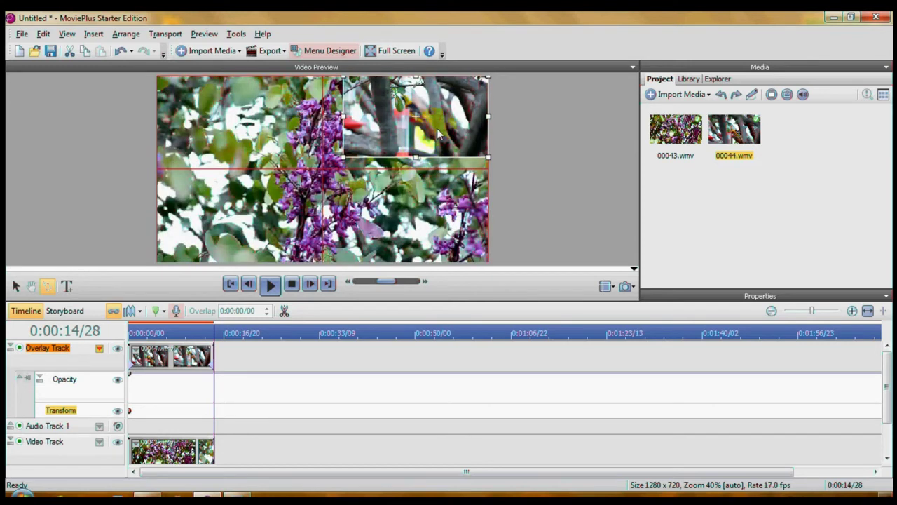
{"action": "left_click_drag", "start_coordinate": [437, 128], "coordinate": [265, 225]}
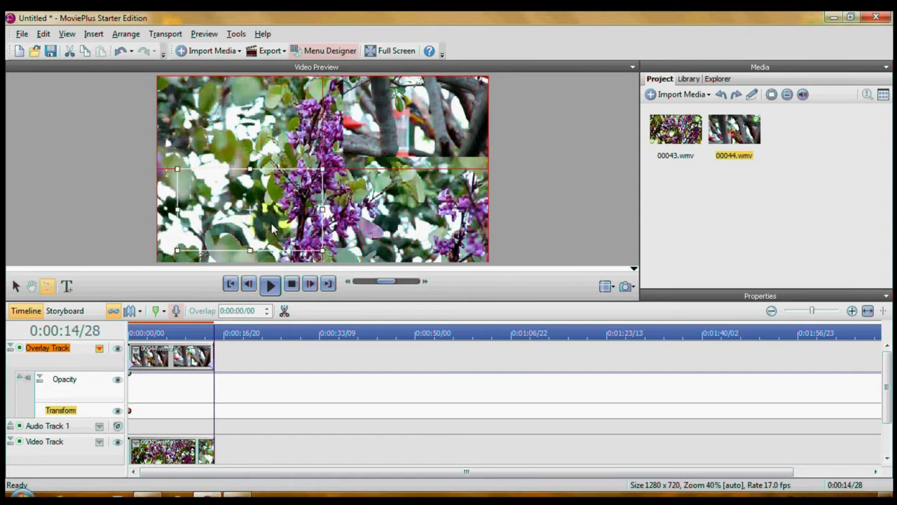
{"action": "left_click_drag", "start_coordinate": [347, 174], "coordinate": [434, 229]}
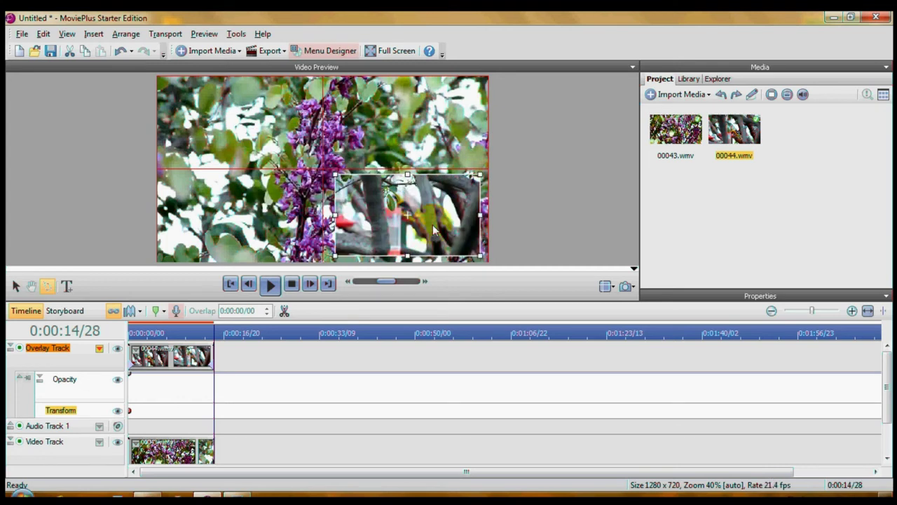
{"action": "left_click_drag", "start_coordinate": [339, 179], "coordinate": [367, 193]}
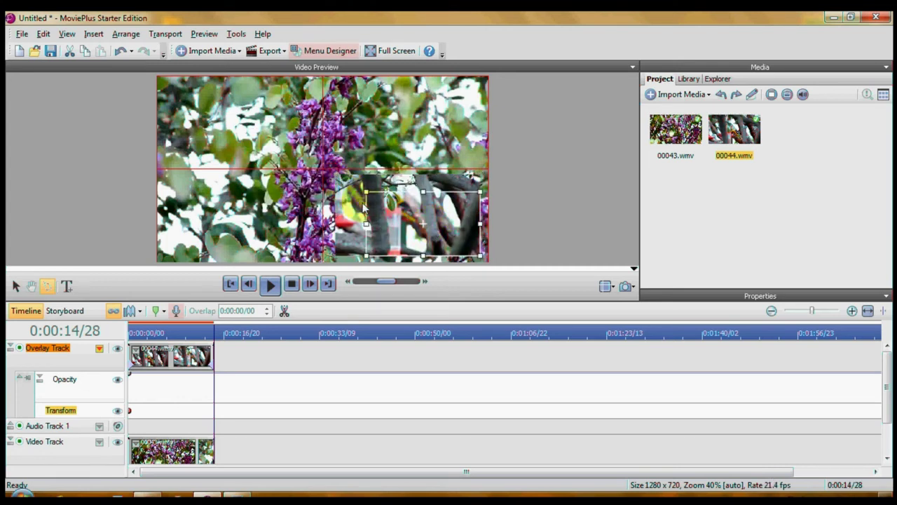
{"action": "left_click_drag", "start_coordinate": [423, 193], "coordinate": [423, 182]}
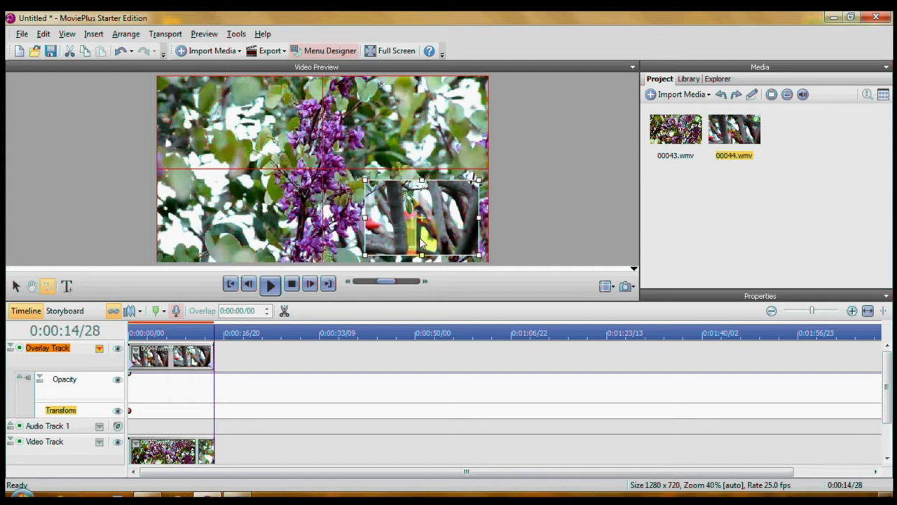
Step: Play the picture-in-picture preview from the start and pause it
{"action": "left_click", "coordinate": [129, 334]}
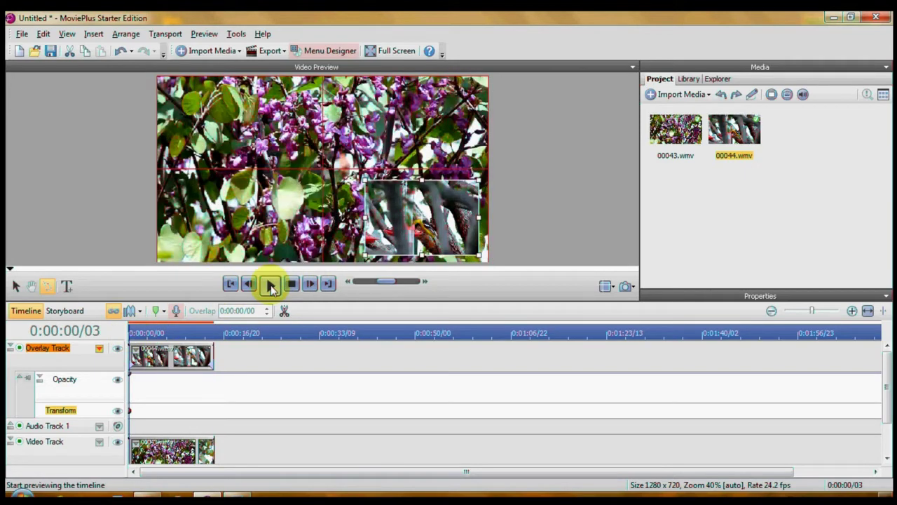
{"action": "left_click", "coordinate": [270, 285]}
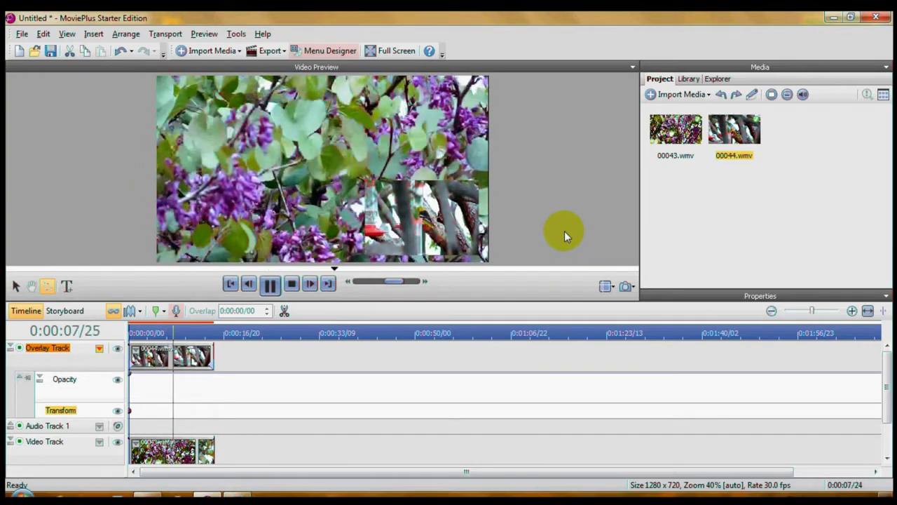
{"action": "left_click", "coordinate": [271, 286]}
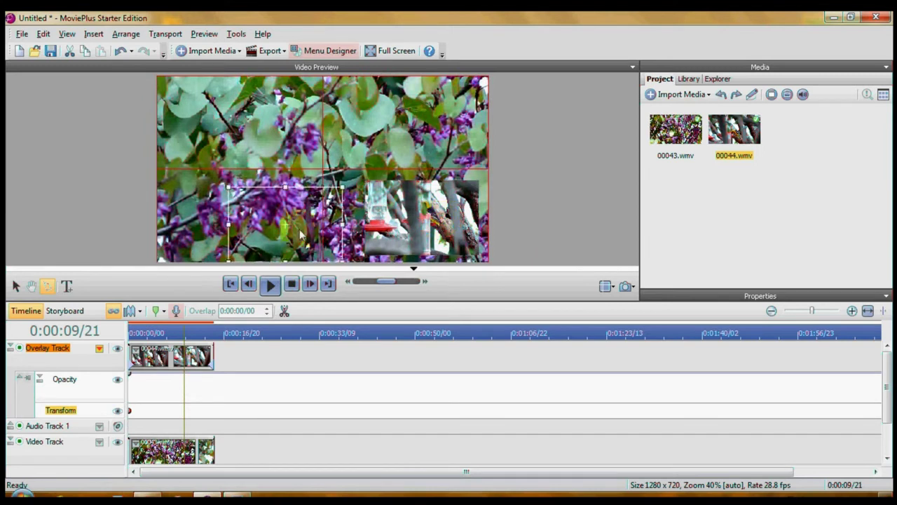
Step: Move the feeder inset to the lower-left corner and replay the preview from the start to check
{"action": "left_click_drag", "start_coordinate": [243, 224], "coordinate": [243, 225]}
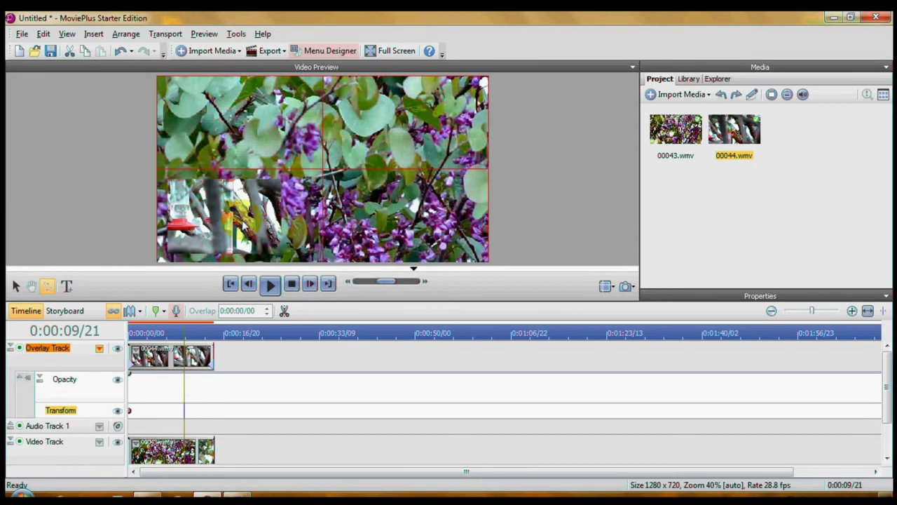
{"action": "left_click", "coordinate": [132, 336]}
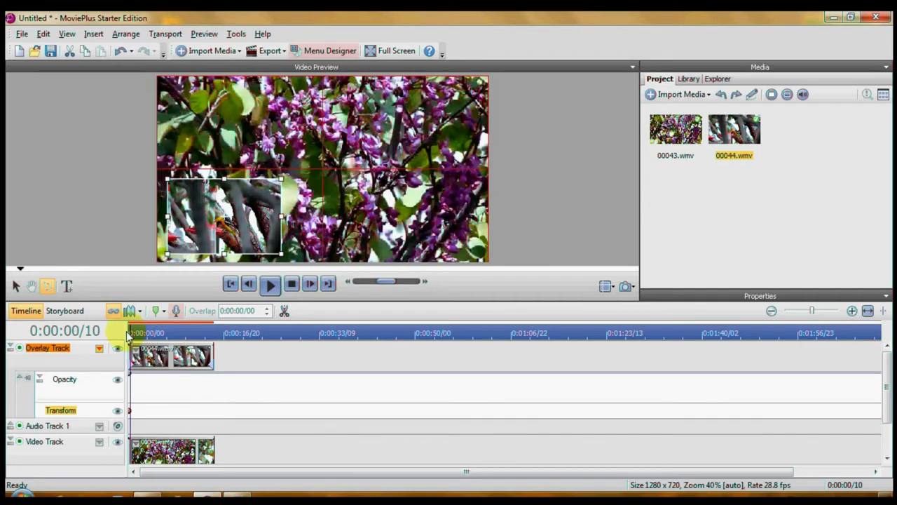
{"action": "left_click", "coordinate": [270, 283]}
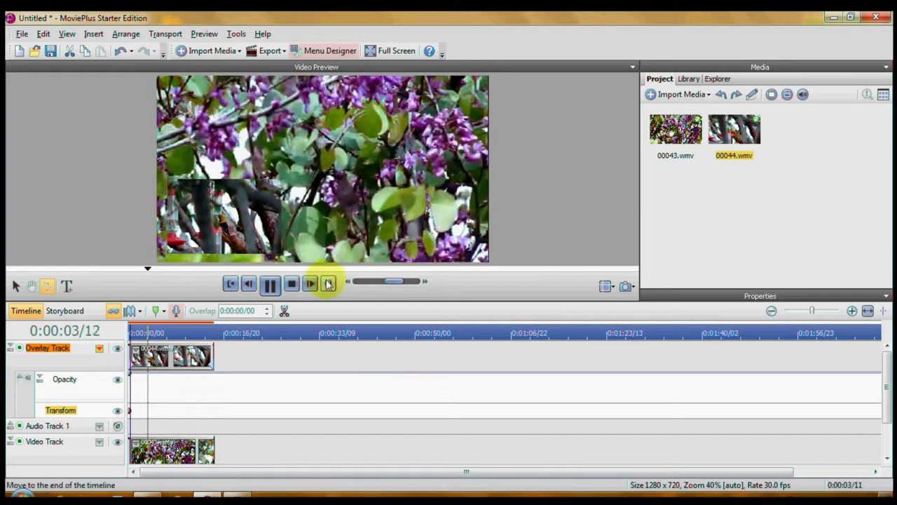
{"action": "left_click", "coordinate": [272, 288]}
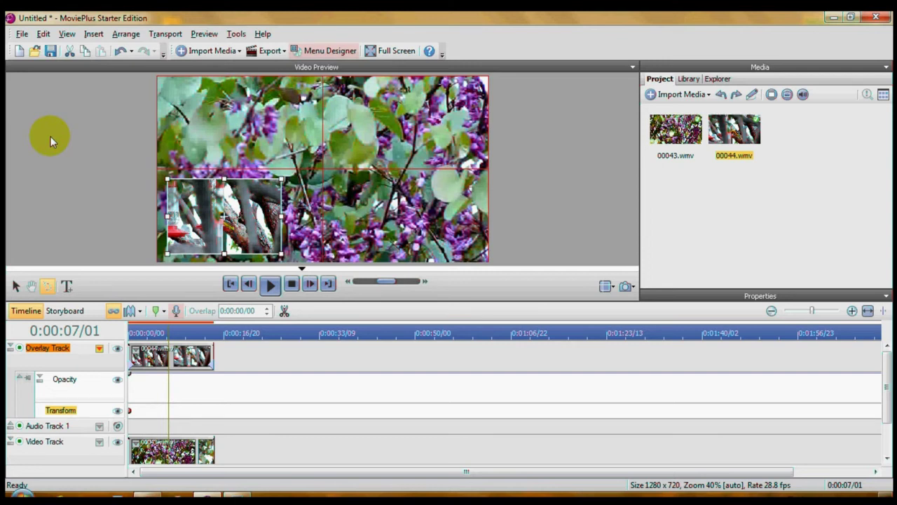
Step: Start exporting the movie to a file via File > Export Movie, choosing Windows Media (*.wmv)
{"action": "left_click", "coordinate": [23, 36]}
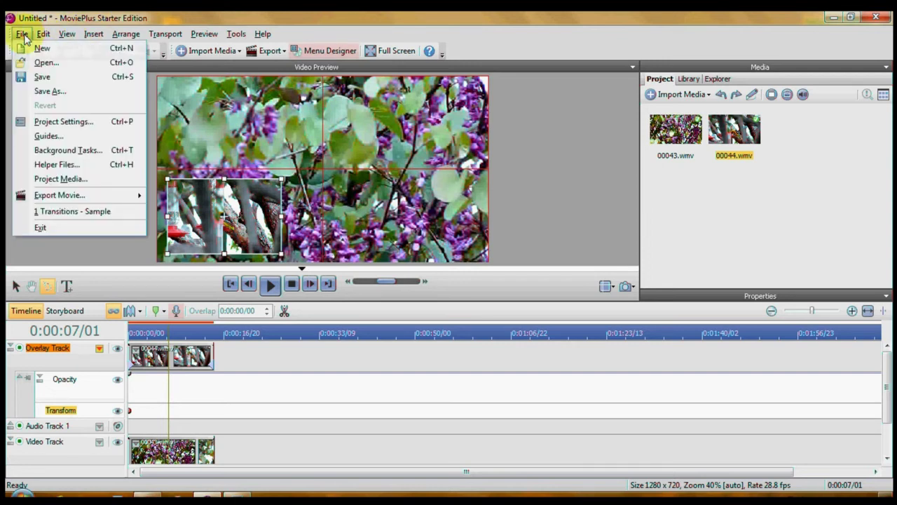
{"action": "mouse_move", "coordinate": [58, 196]}
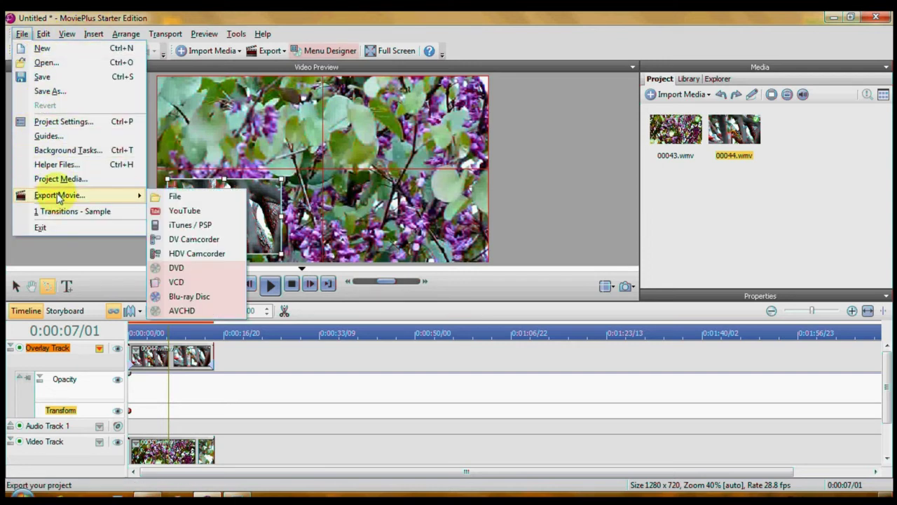
{"action": "left_click", "coordinate": [184, 199]}
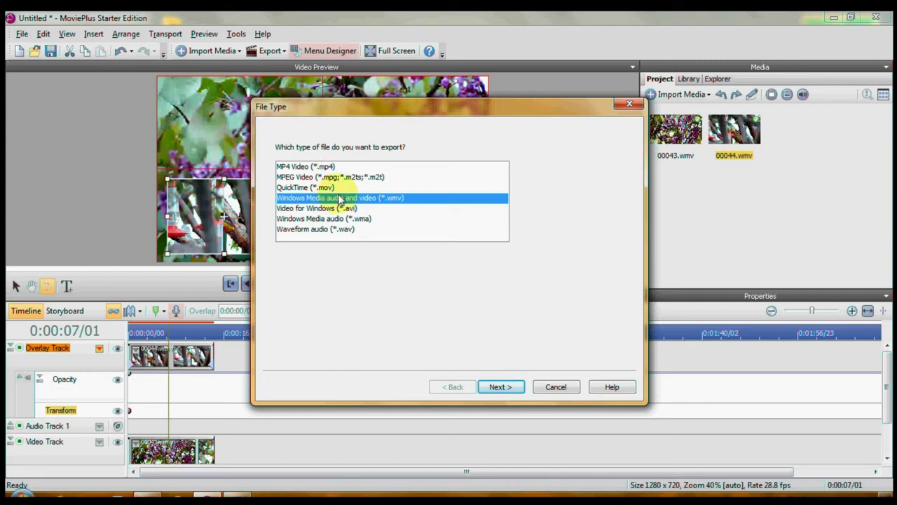
Step: Keep the WMV HD 720p30 preset and name the export 'Serif MPSE PIP Test'
{"action": "left_click", "coordinate": [499, 387]}
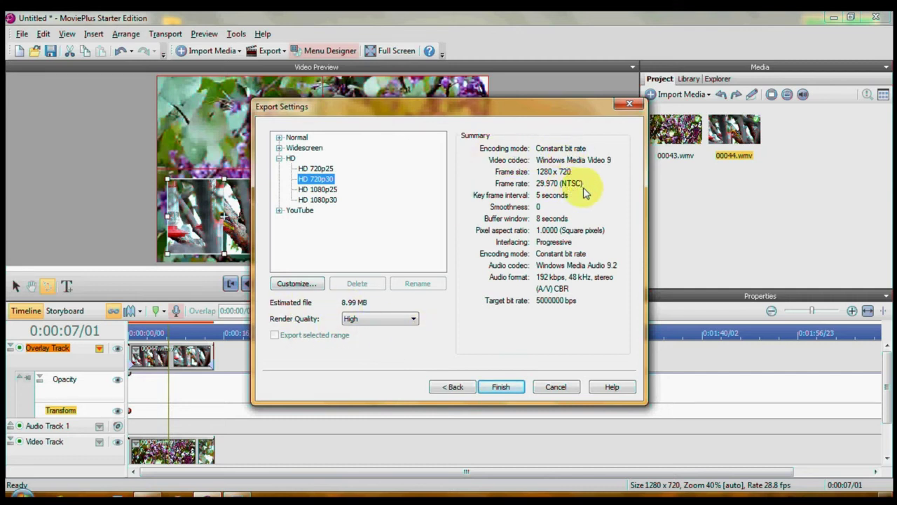
{"action": "left_click", "coordinate": [510, 390]}
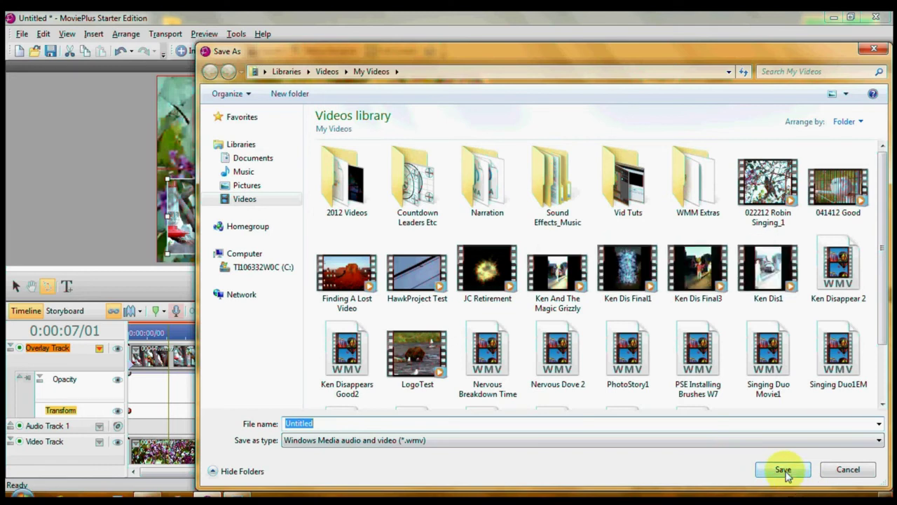
{"action": "type", "text": "PIP"}
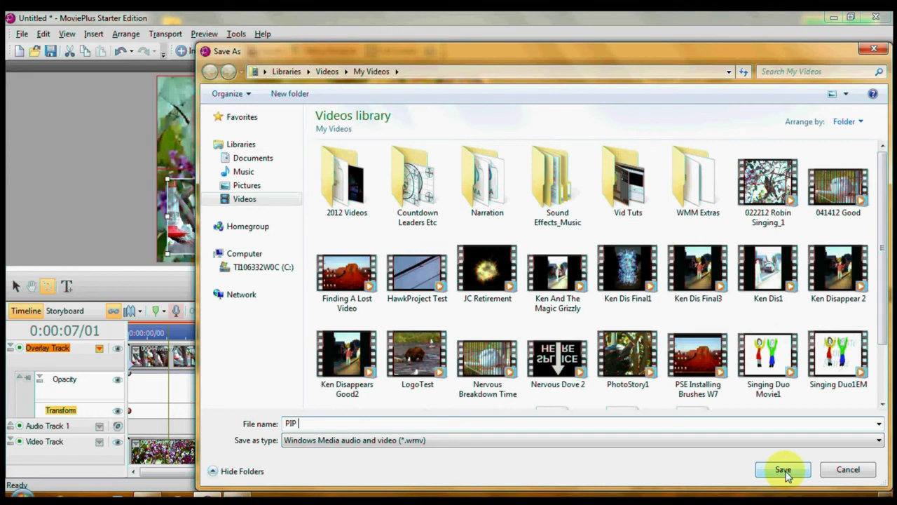
{"action": "key", "text": "BackSpace"}
{"action": "key", "text": "BackSpace"}
{"action": "key", "text": "BackSpace"}
{"action": "type", "text": "Serif MPSE"}
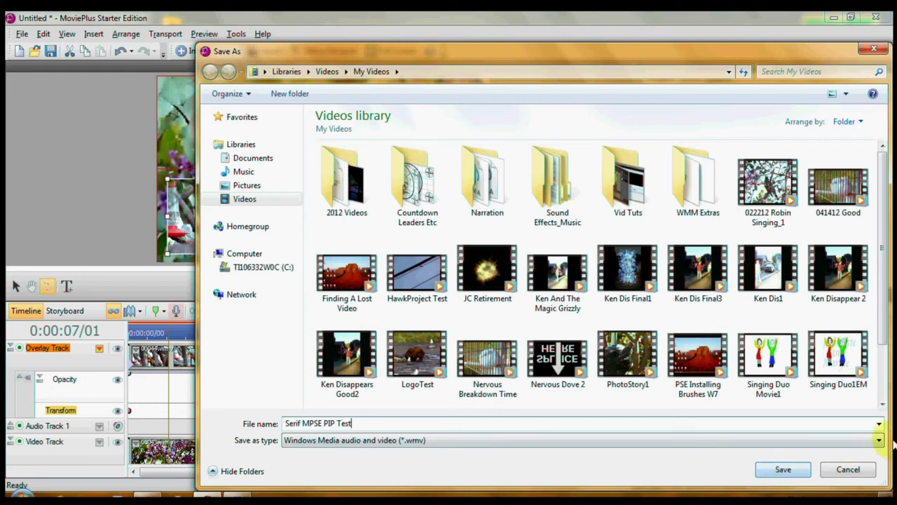
Step: Save the file and export the 15.08-second picture-in-picture movie to WMV
{"action": "left_click", "coordinate": [794, 470]}
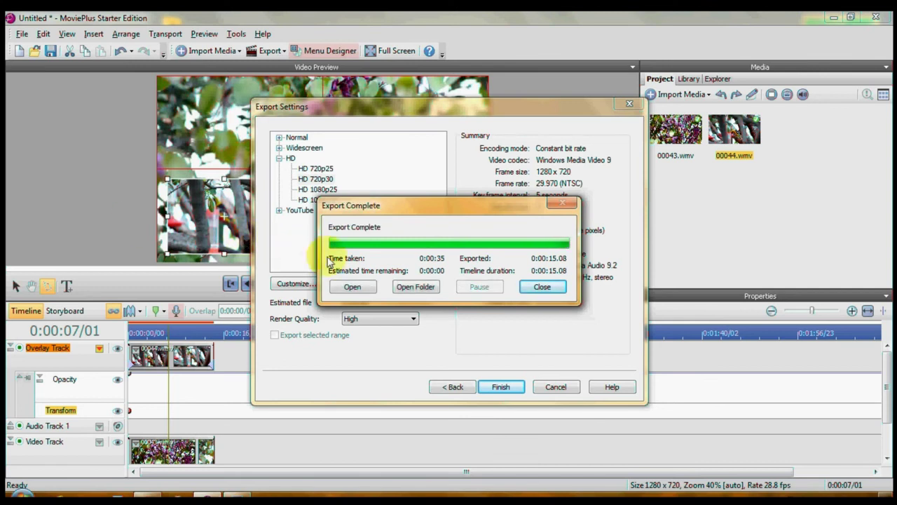
Step: Open the exported 'Serif MPSE PIP Test' video in Windows Media Player to watch it
{"action": "left_click", "coordinate": [353, 288]}
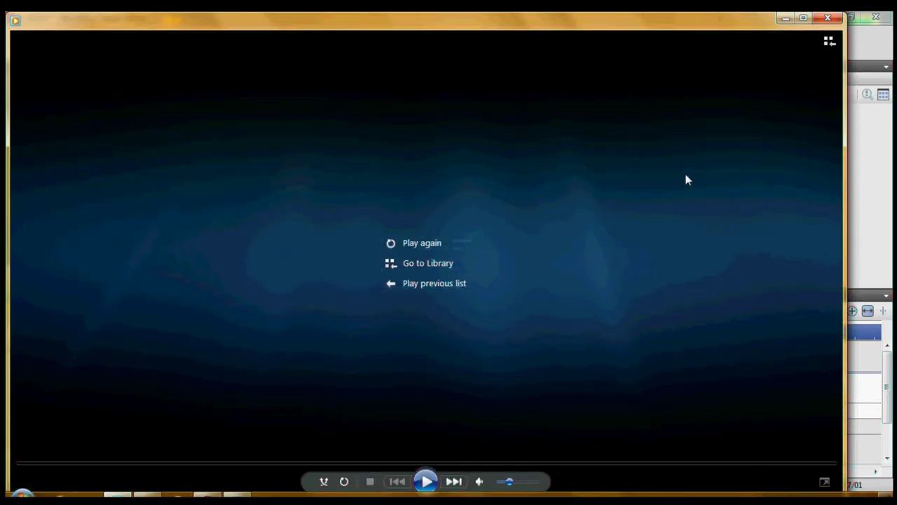
Step: Close Windows Media Player and the Export Complete dialog
{"action": "left_click", "coordinate": [827, 17]}
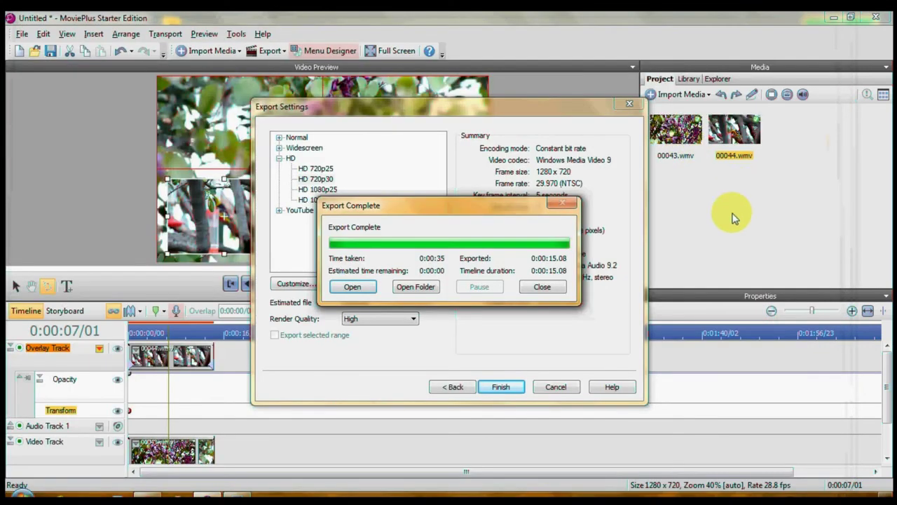
{"action": "left_click", "coordinate": [542, 286]}
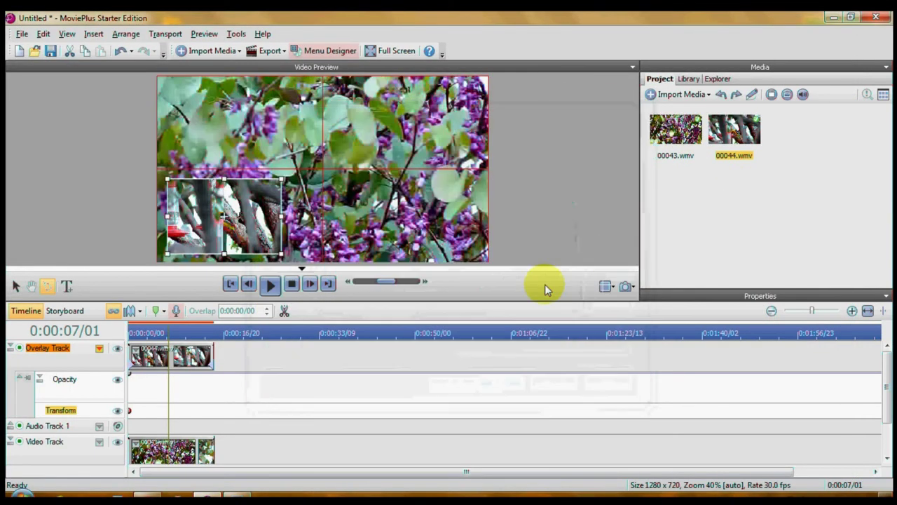